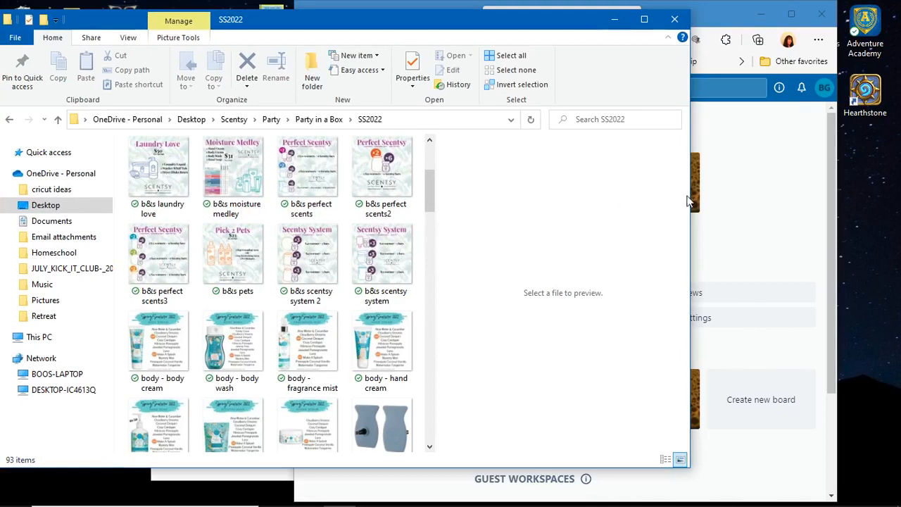
Narrow the SS2022 folder window and bring the Trello browser window forward at full screen size
drag(688, 196, 436, 209)
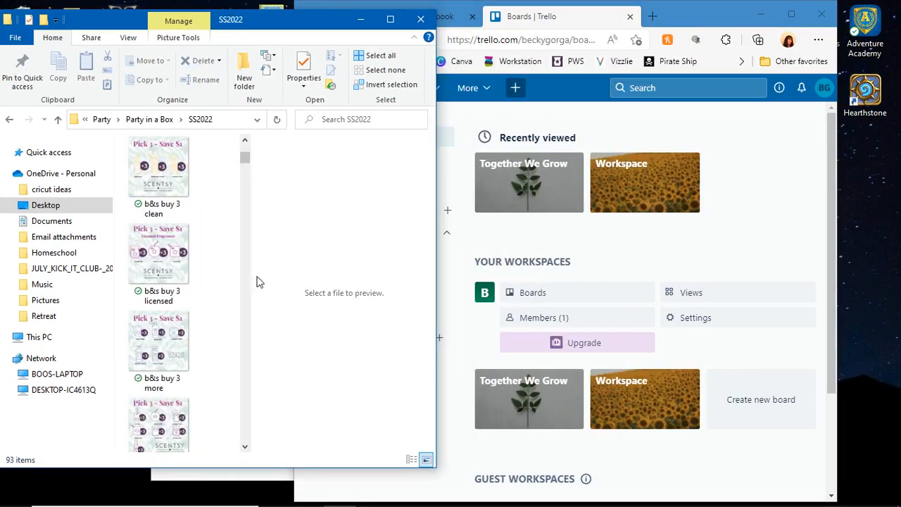
drag(251, 275, 386, 266)
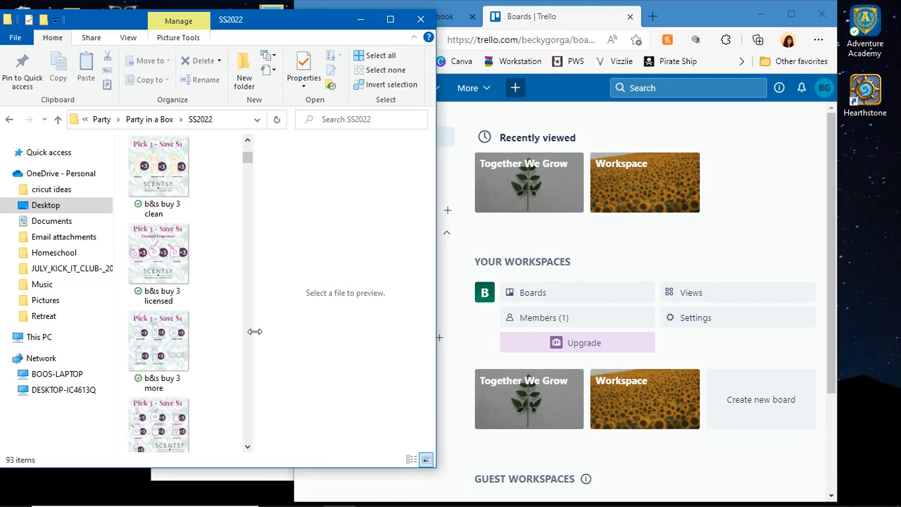
click(810, 21)
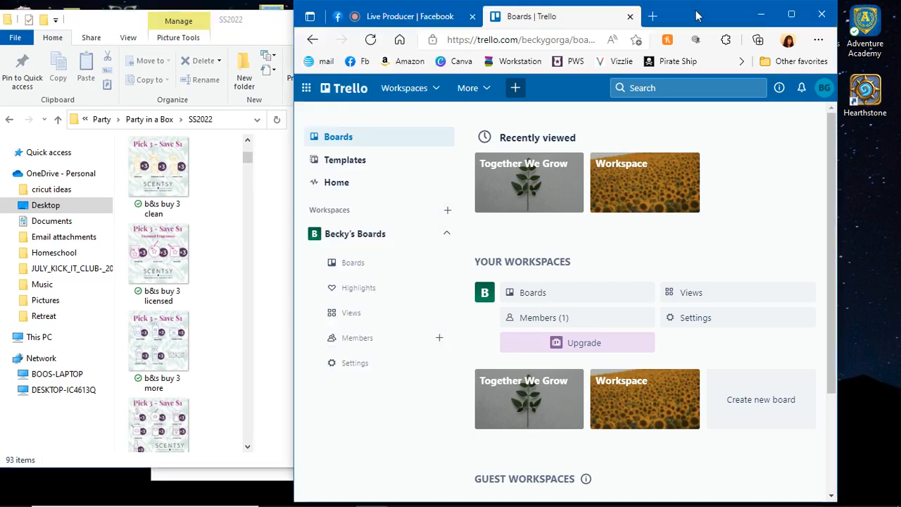
click(791, 15)
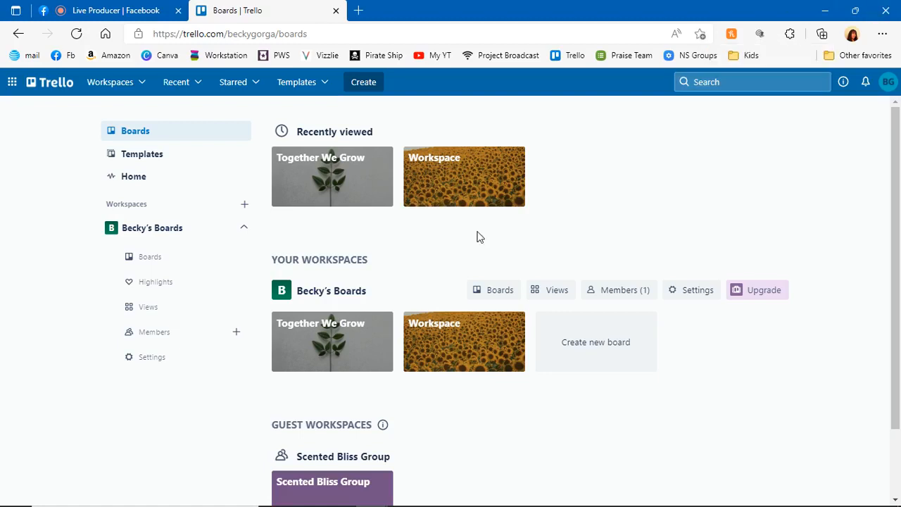
Open the Workspace board, look through its New Consultants - Onboarding list, and return to the boards overview
click(463, 189)
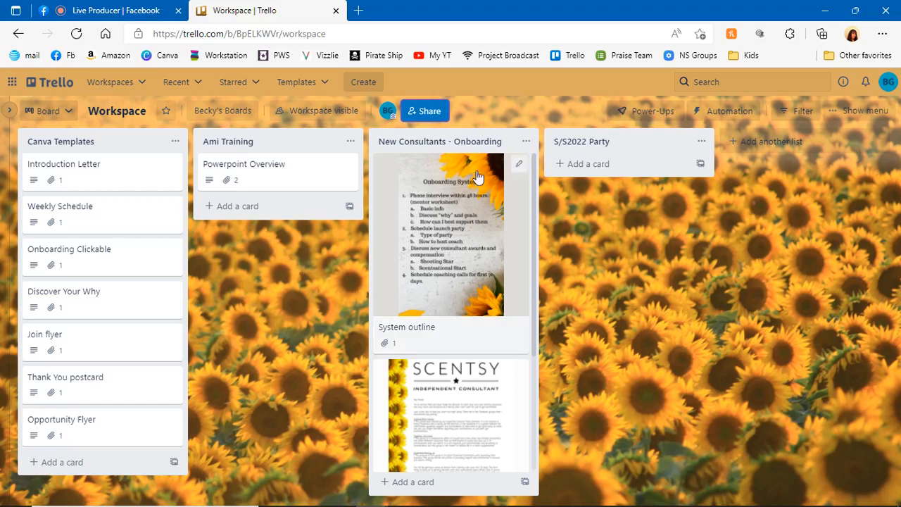
scroll(469, 195, down, 3)
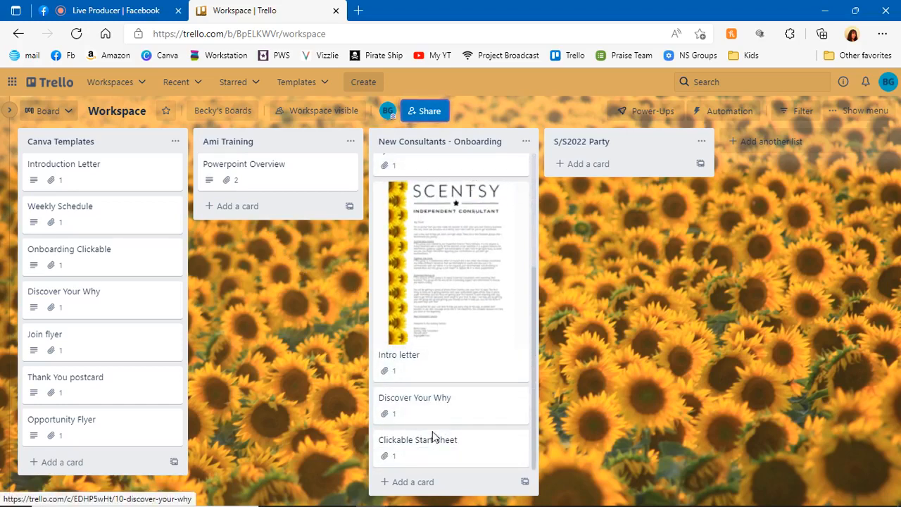
scroll(458, 367, up, 3)
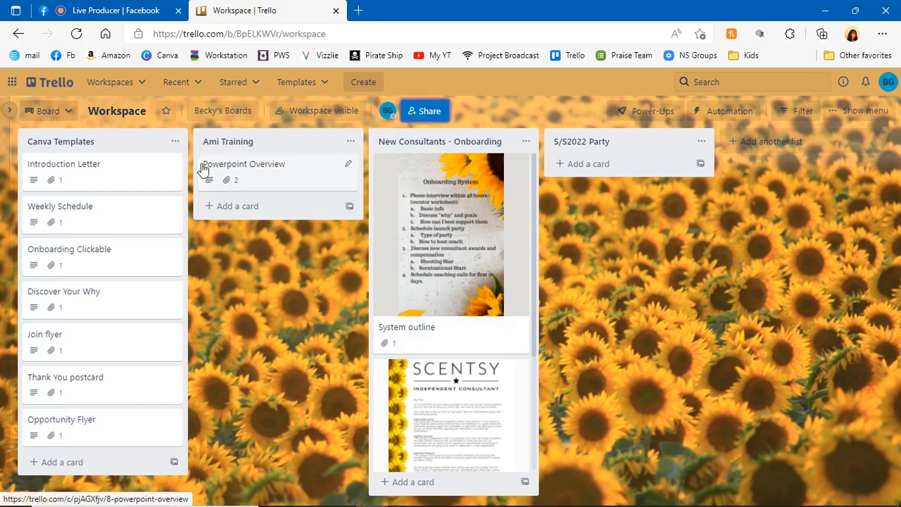
click(92, 83)
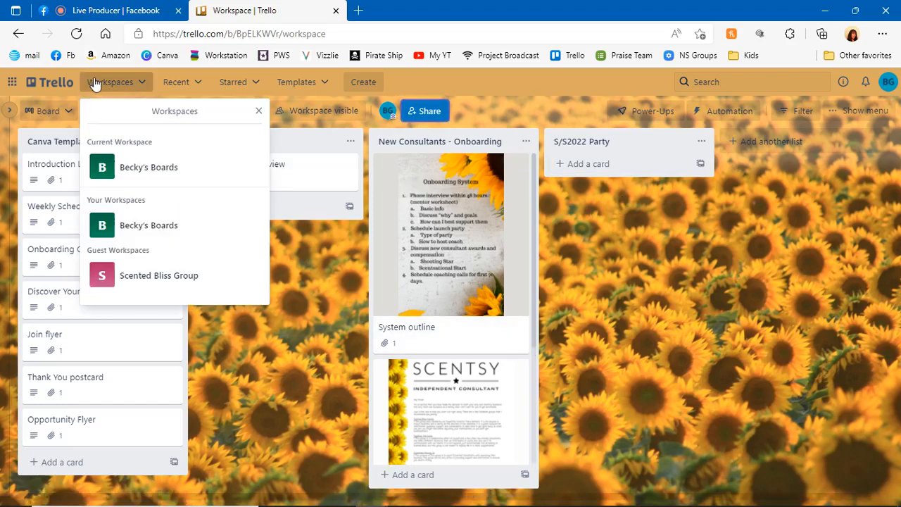
click(43, 80)
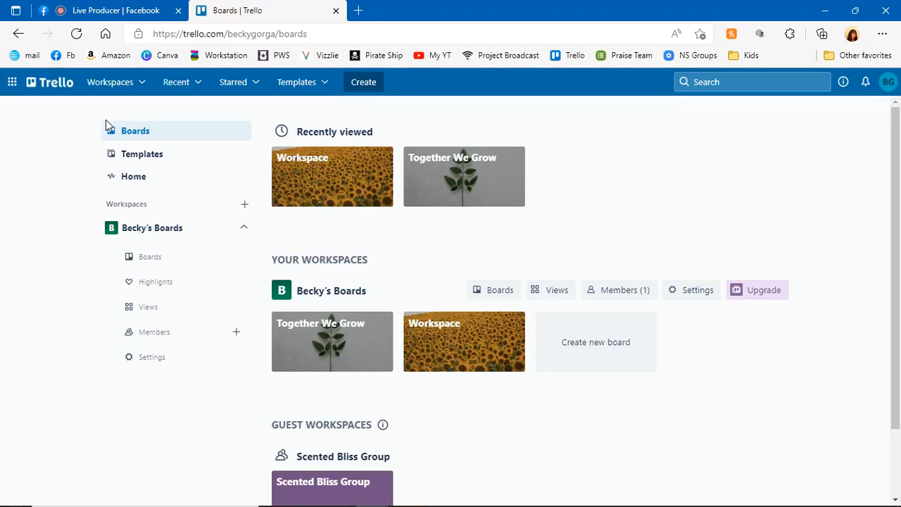
scroll(638, 246, down, 1)
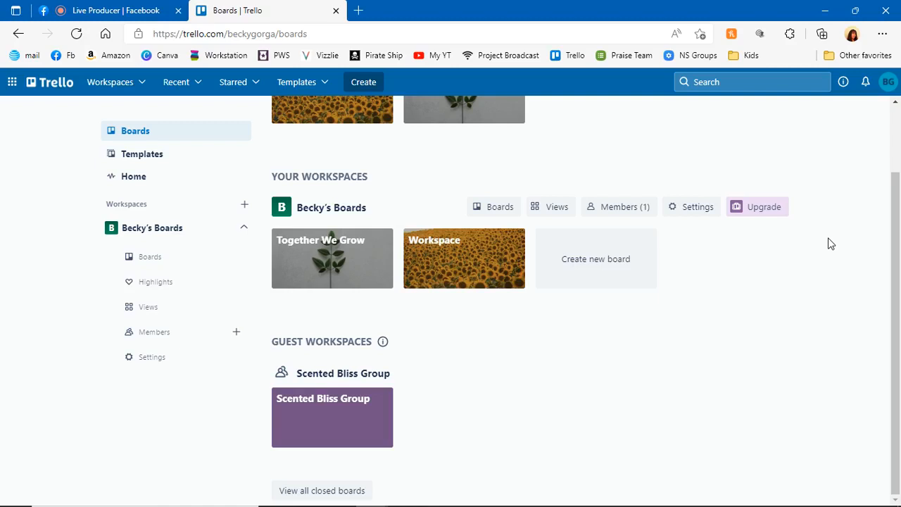
click(609, 265)
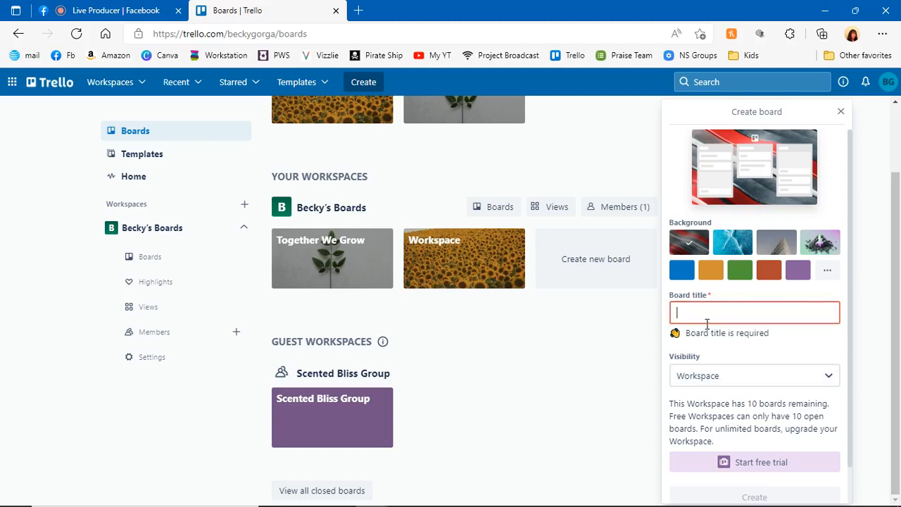
text(St)
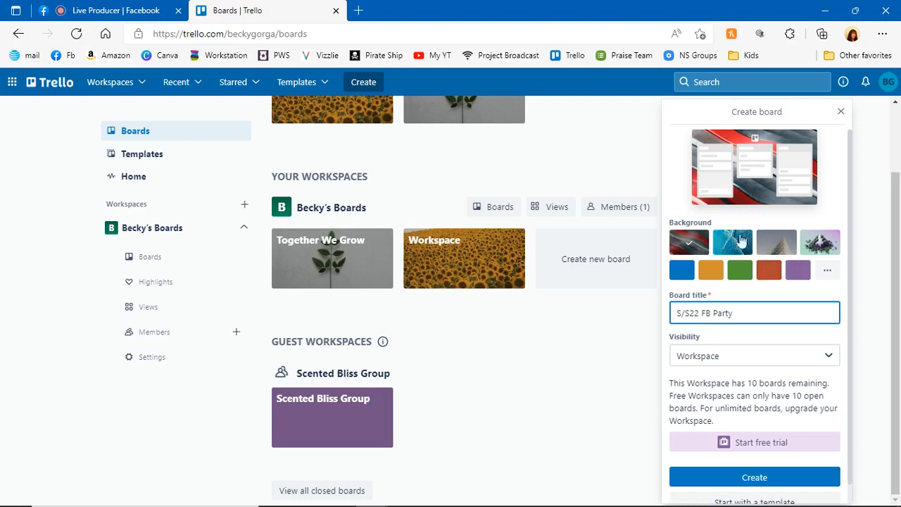
click(828, 270)
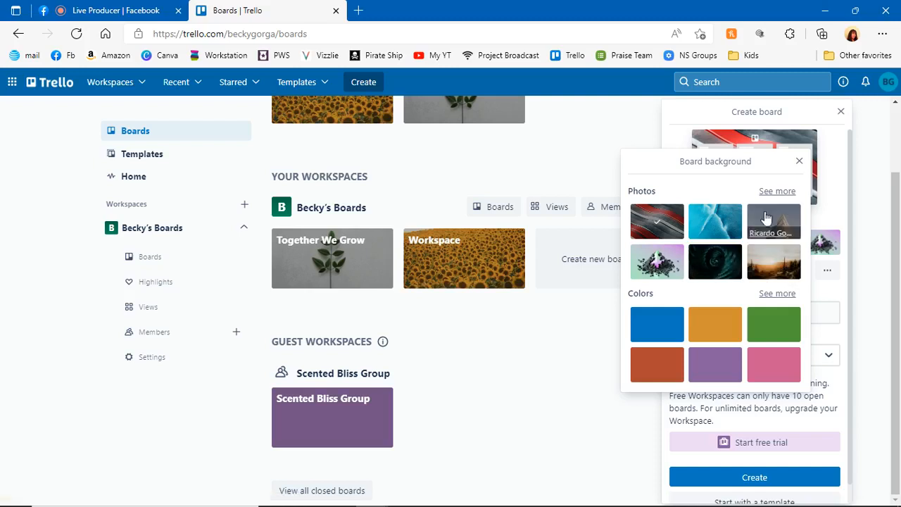
click(717, 366)
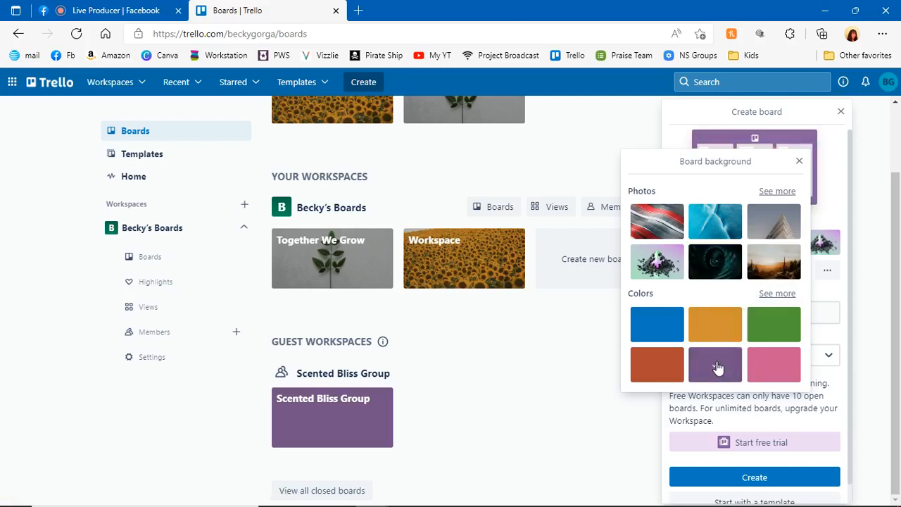
click(828, 164)
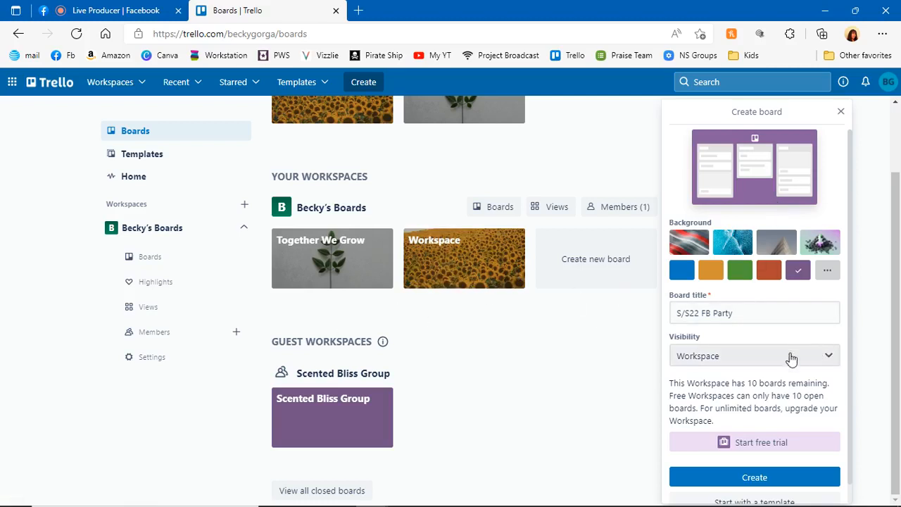
click(759, 356)
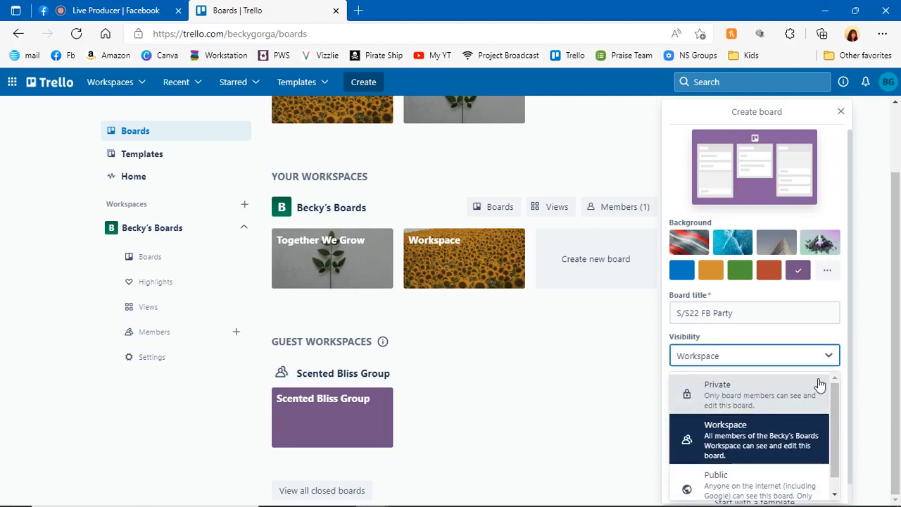
scroll(813, 390, down, 1)
scroll(813, 389, up, 1)
scroll(785, 391, down, 1)
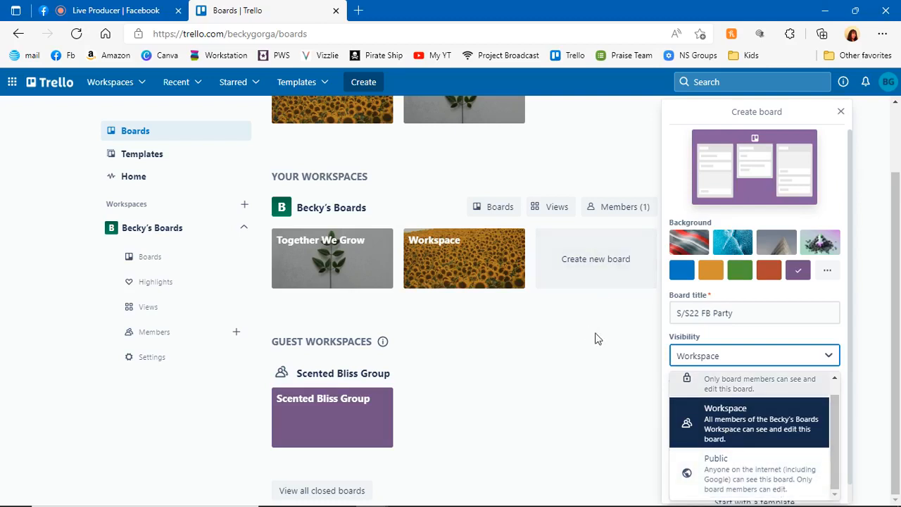
click(614, 163)
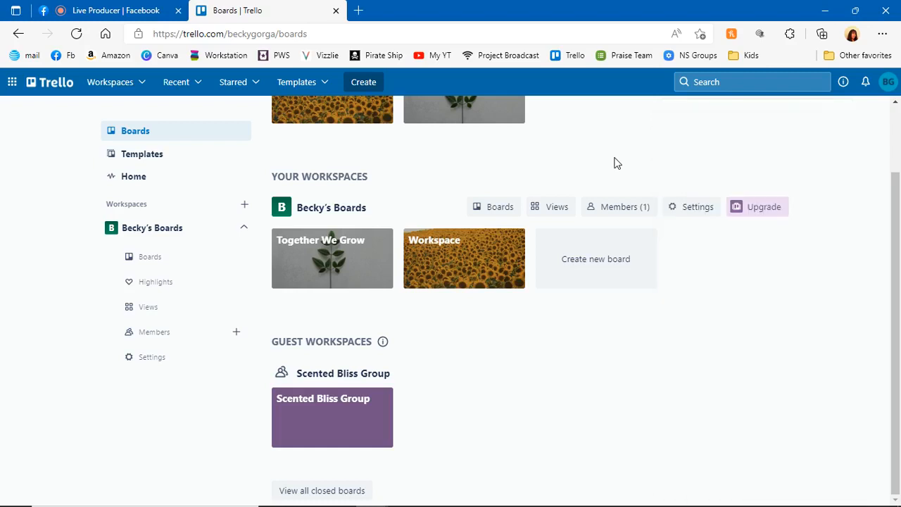
Create a new board titled SS2022 FB Party with the purple background and Workspace visibility
click(617, 265)
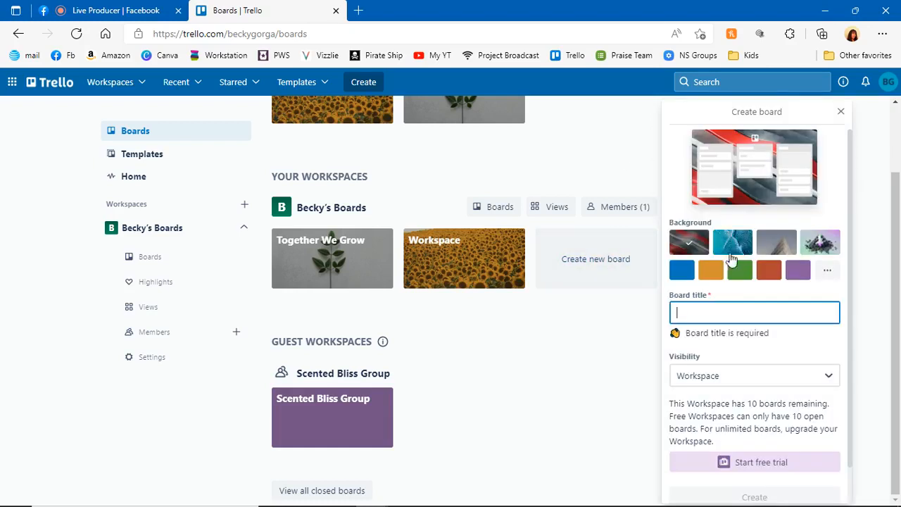
click(798, 269)
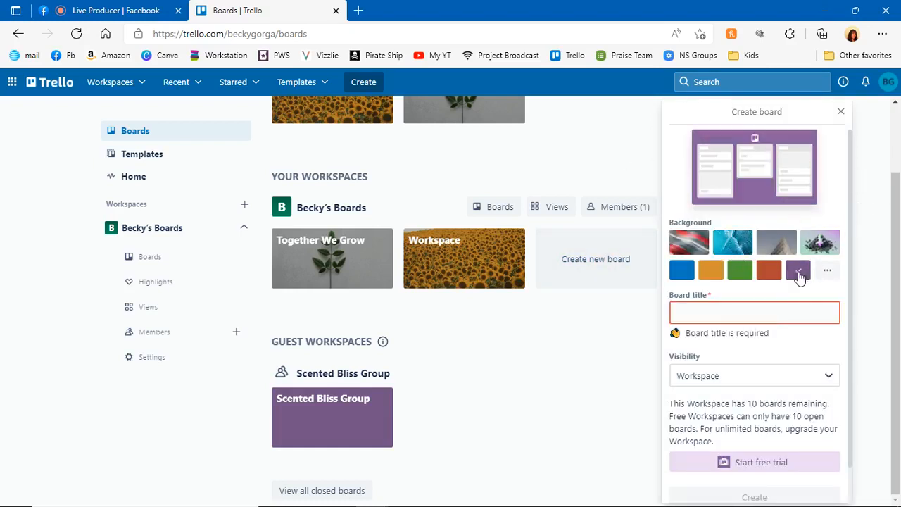
click(766, 314)
text(SS2022 FB Pa)
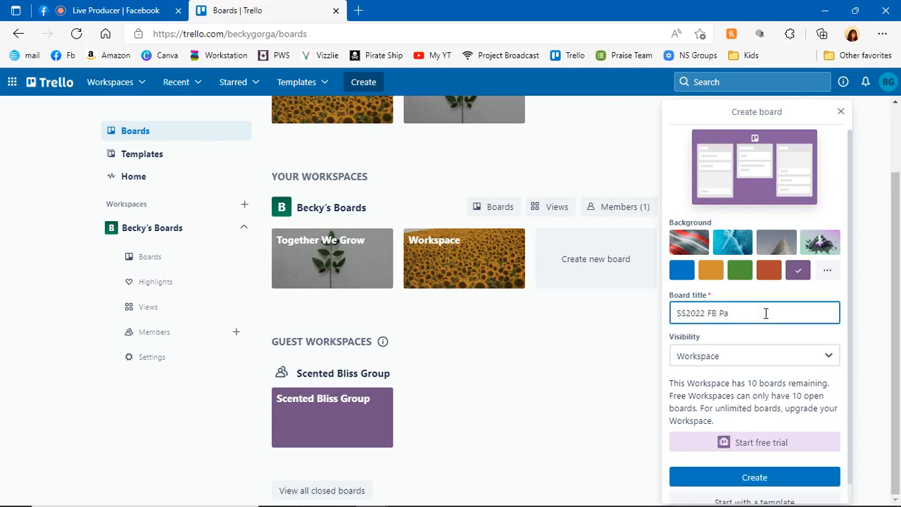
text(rty)
click(759, 477)
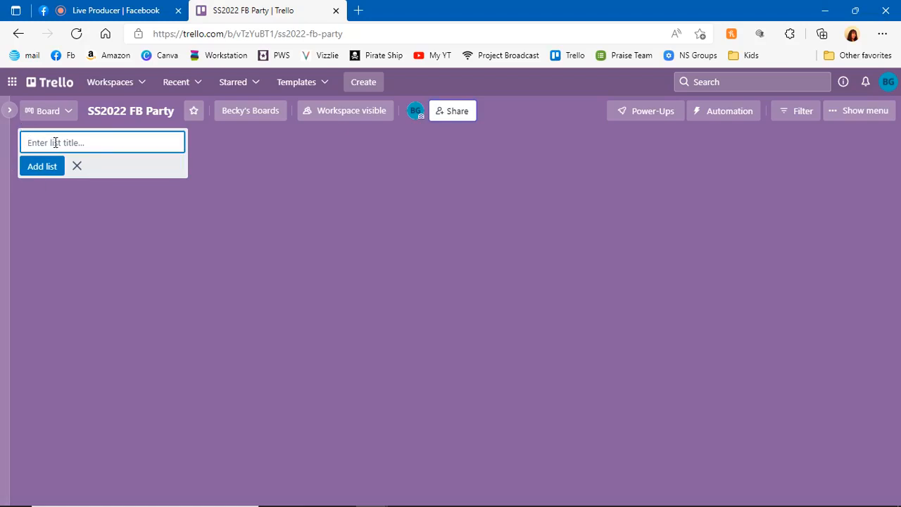
Add a first list titled Warmers & Wax to the SS2022 FB Party board
text(Watme)
key(BackSpace)
key(BackSpace)
key(BackSpace)
text(rme)
click(40, 171)
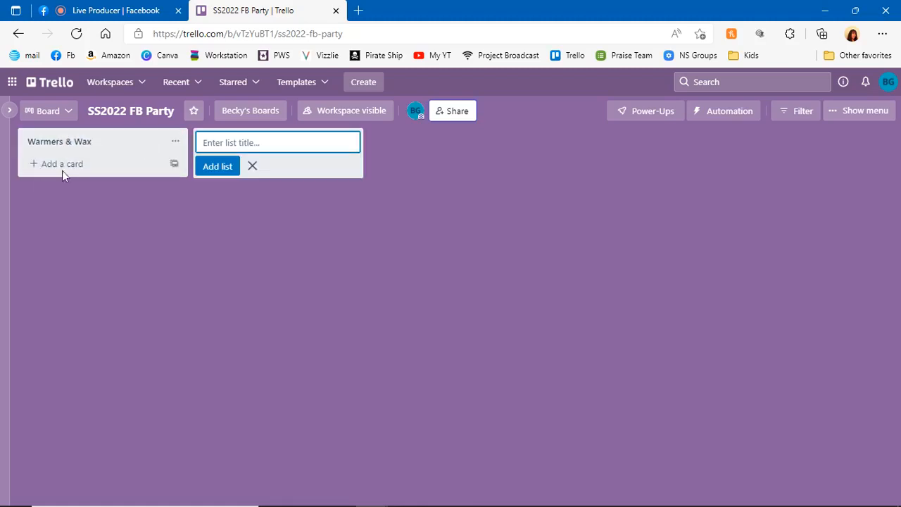
Add two more lists titled Body Products and Clean Products to the board
text(Body Products)
click(216, 165)
text(Cle)
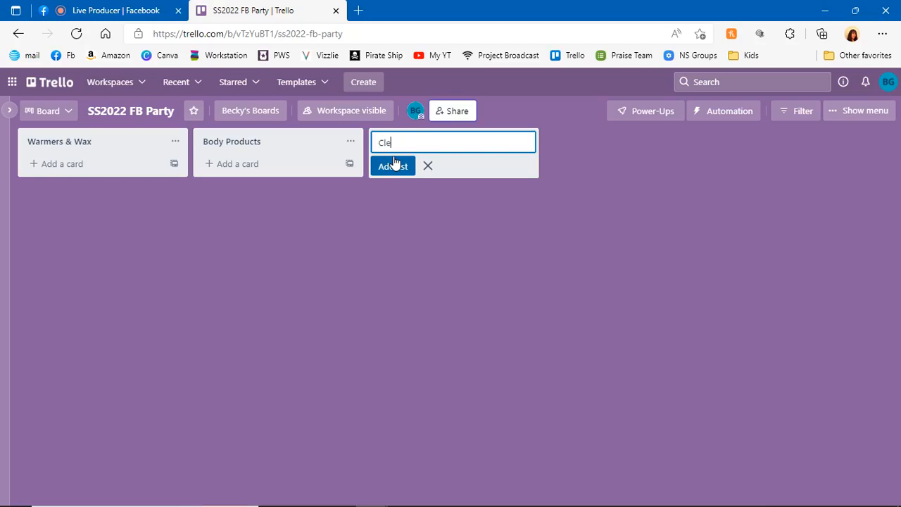
text(an Products)
click(394, 163)
Add a list titled Kid Products after the Clean Products list
text(K)
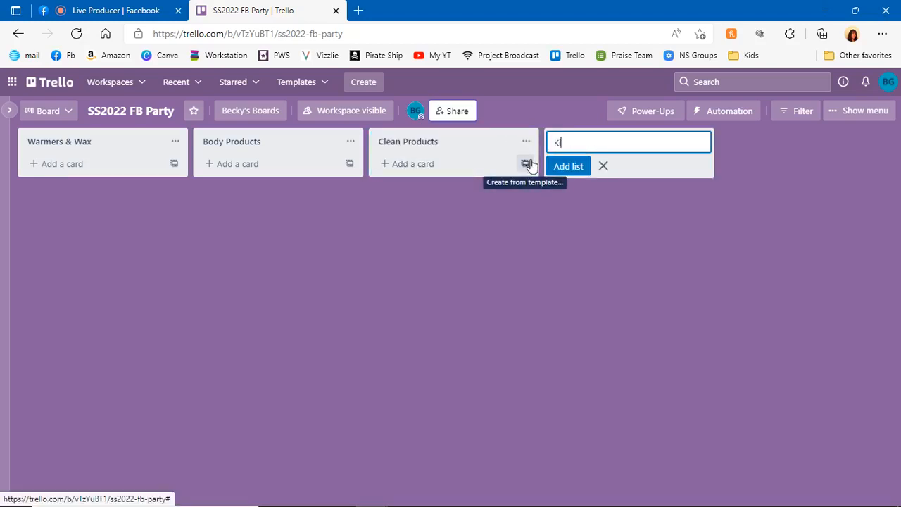
text(id TG)
text(roducts)
click(574, 166)
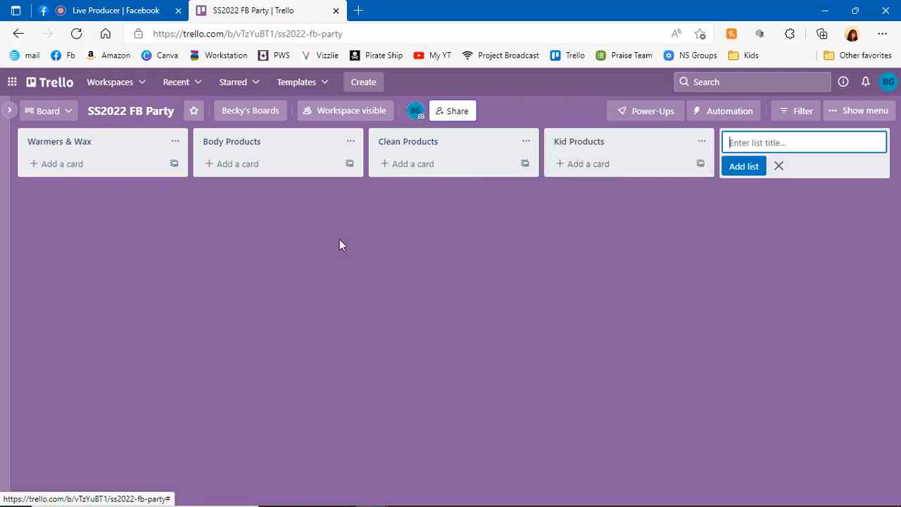
Add a card titled Scent New Releases to the Warmers & Wax list
click(60, 163)
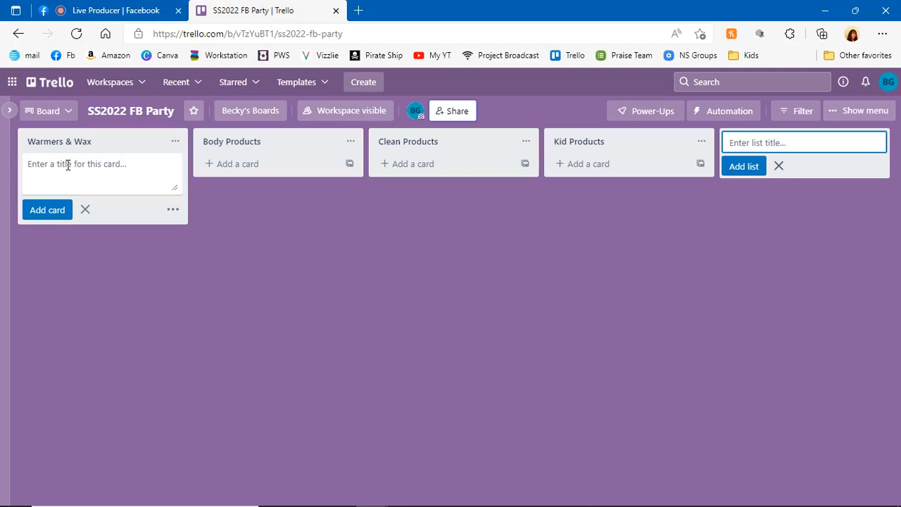
text(Scent)
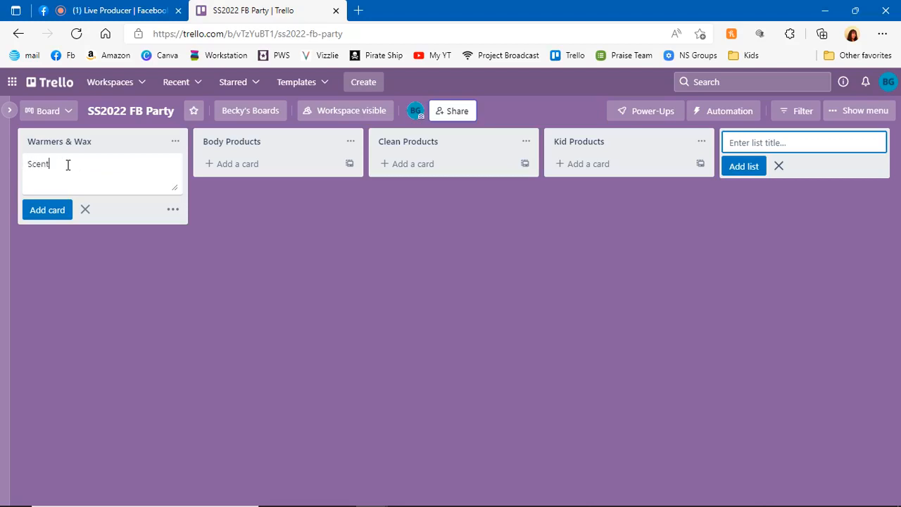
text( New Releases)
click(48, 211)
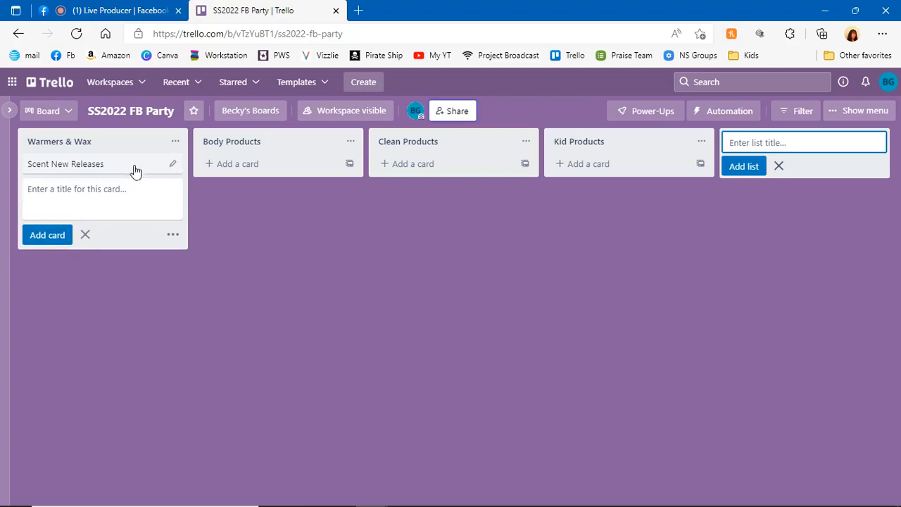
Open the Scent New Releases card and browse the computer for attachments in Scentsy > Party > Party in a Box > SS2022
click(138, 164)
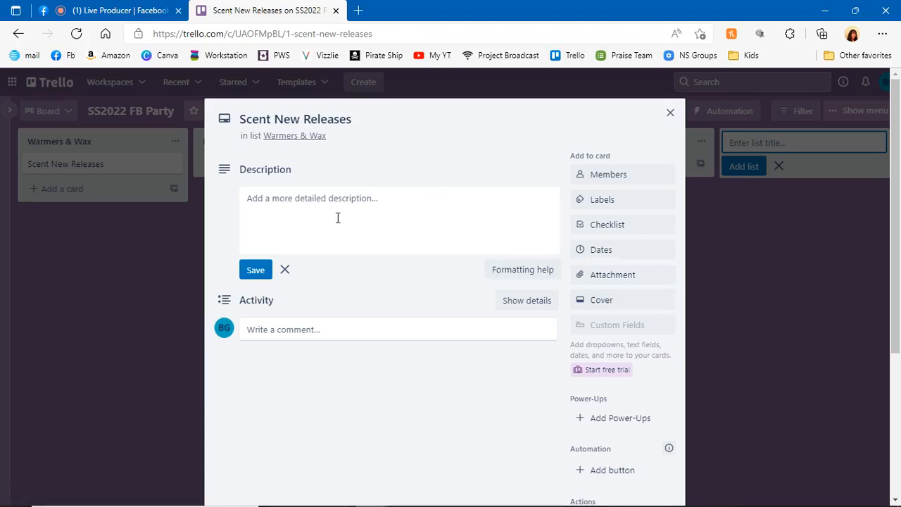
click(588, 274)
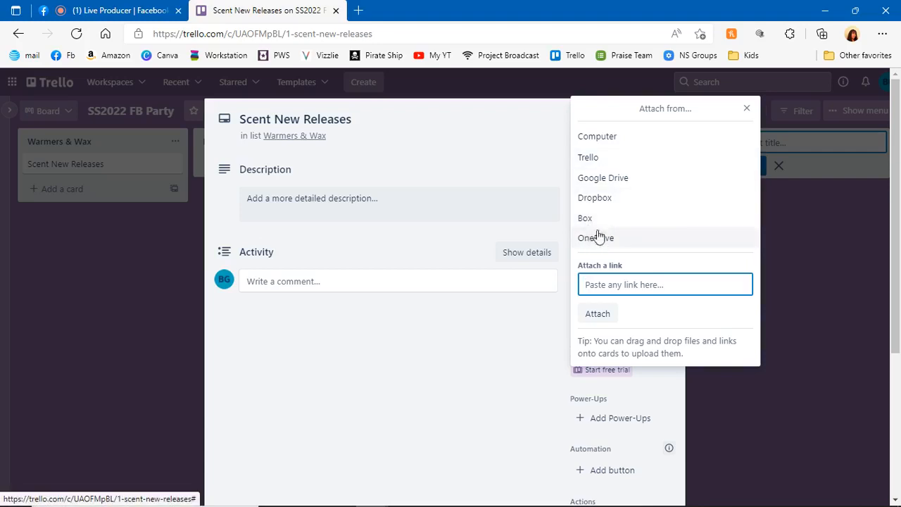
click(604, 138)
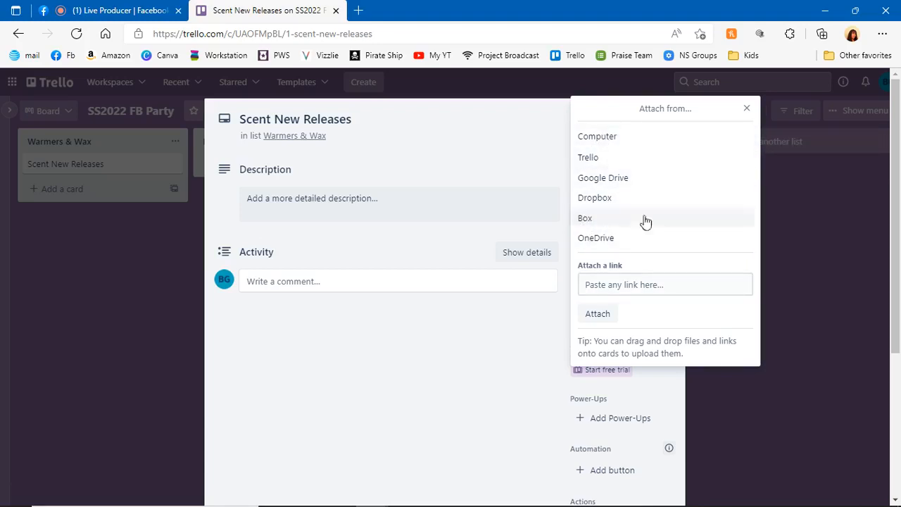
click(614, 140)
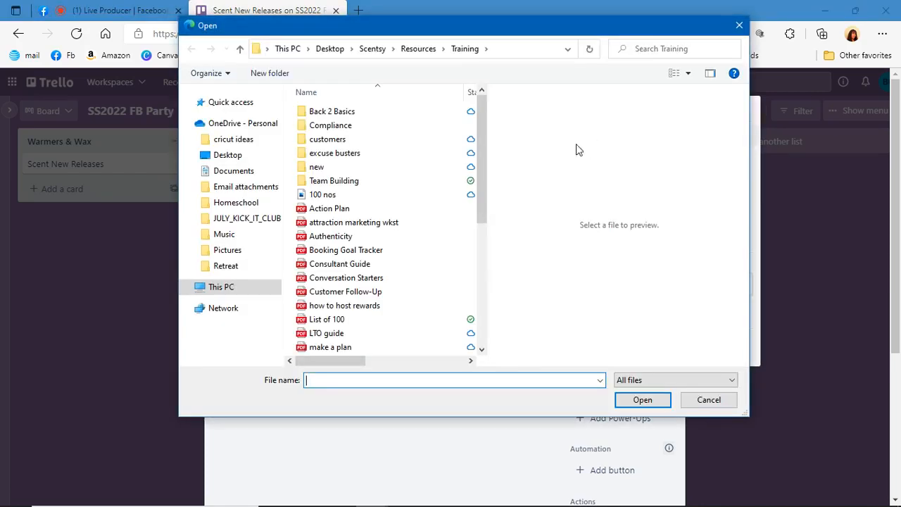
click(374, 49)
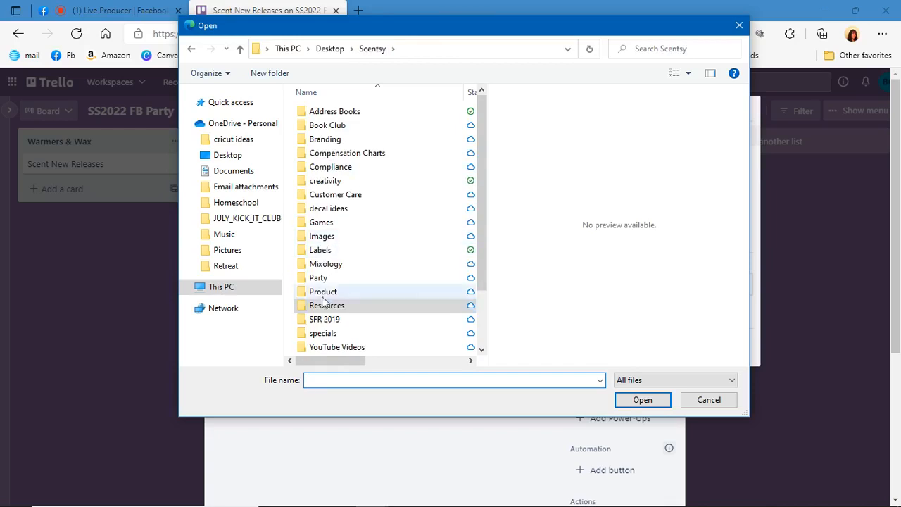
double_click(322, 277)
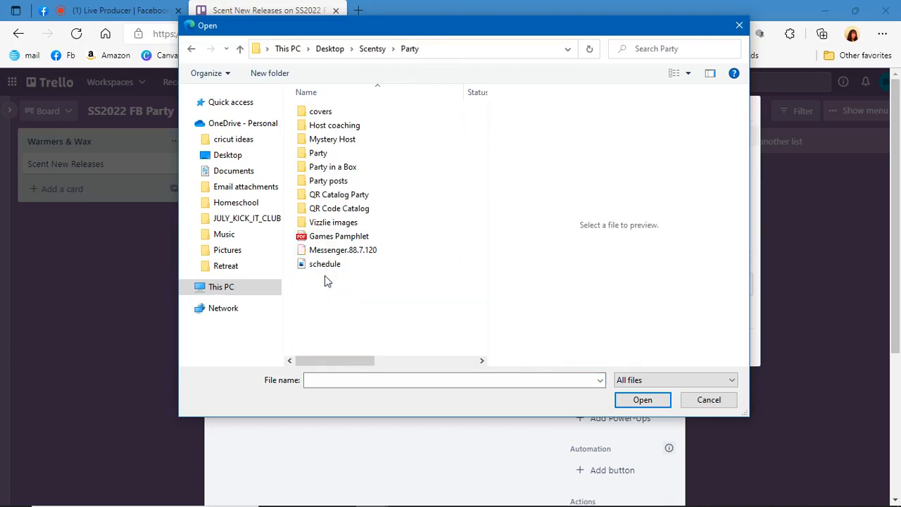
double_click(327, 169)
double_click(322, 125)
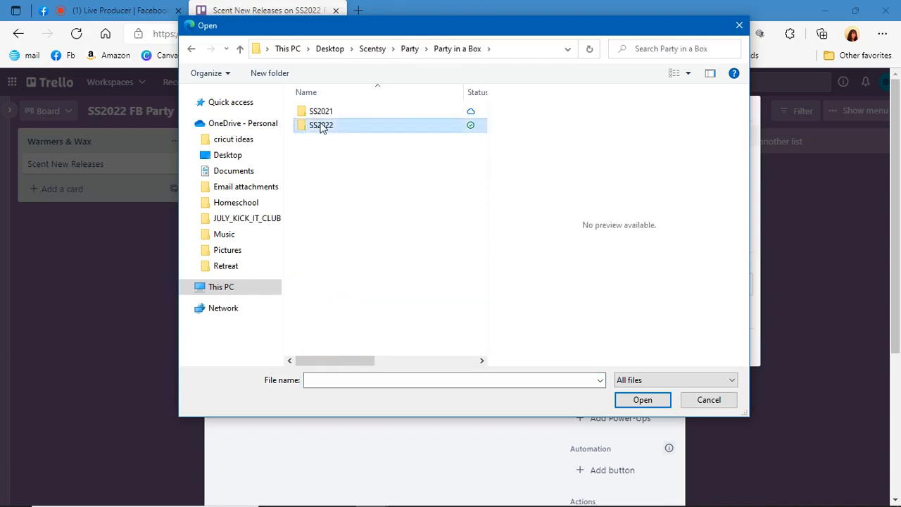
Attach all nine wax images, from wax - appletini splash through wax - white amber & teak, to the card
scroll(446, 187, down, 5)
scroll(446, 187, down, 5)
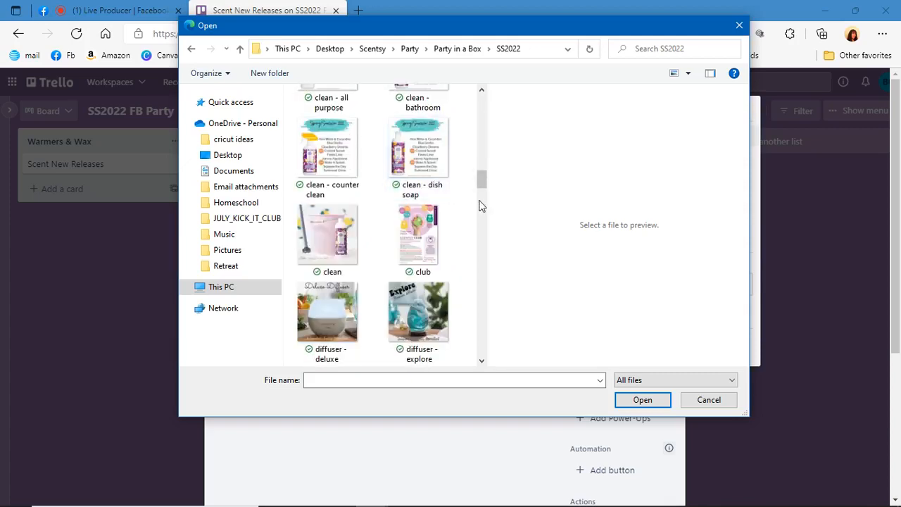
drag(489, 207, 624, 212)
scroll(516, 202, down, 5)
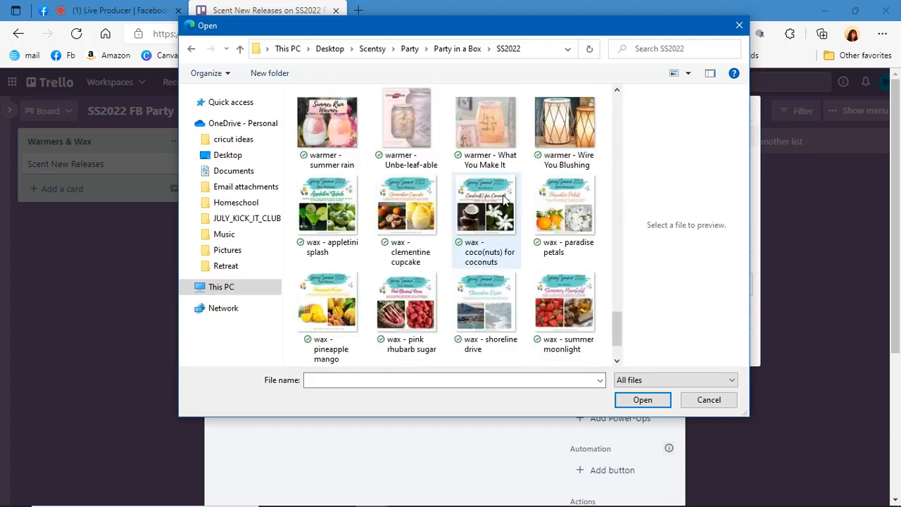
scroll(514, 204, down, 2)
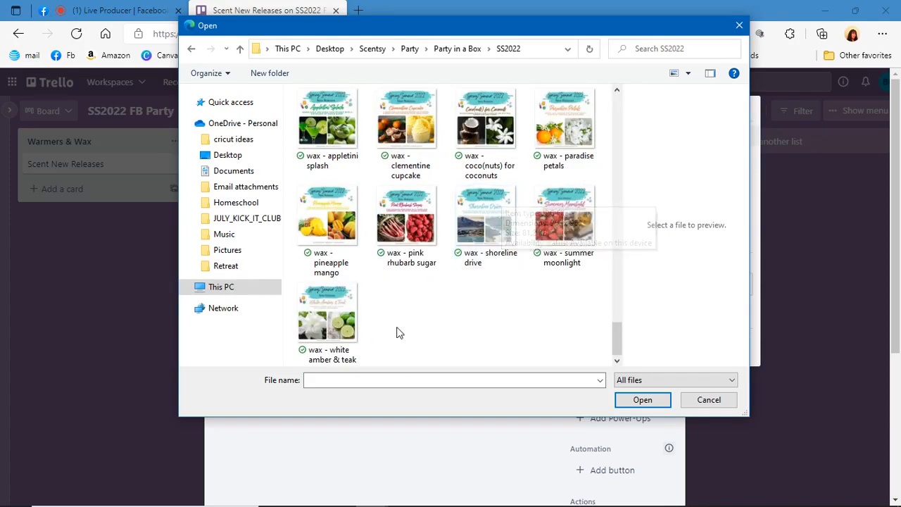
scroll(398, 327, up, 5)
scroll(398, 326, down, 5)
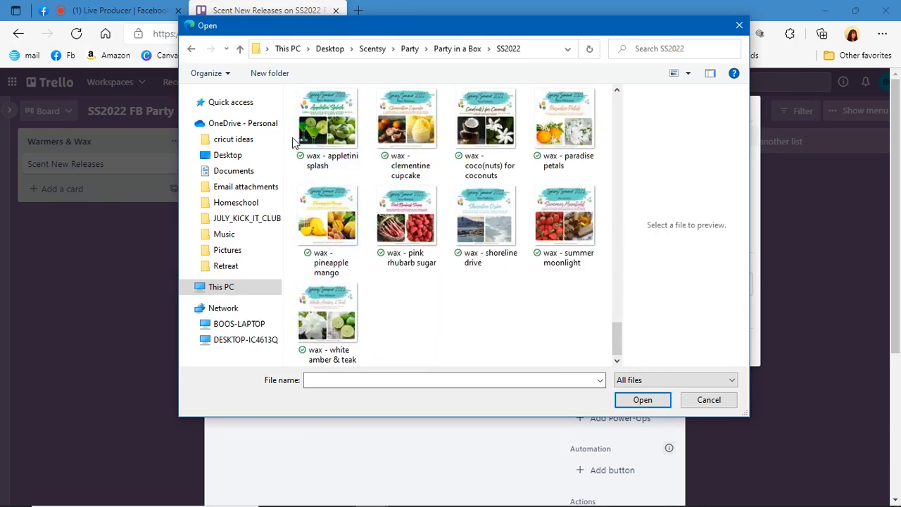
drag(292, 137, 594, 328)
scroll(594, 328, up, 5)
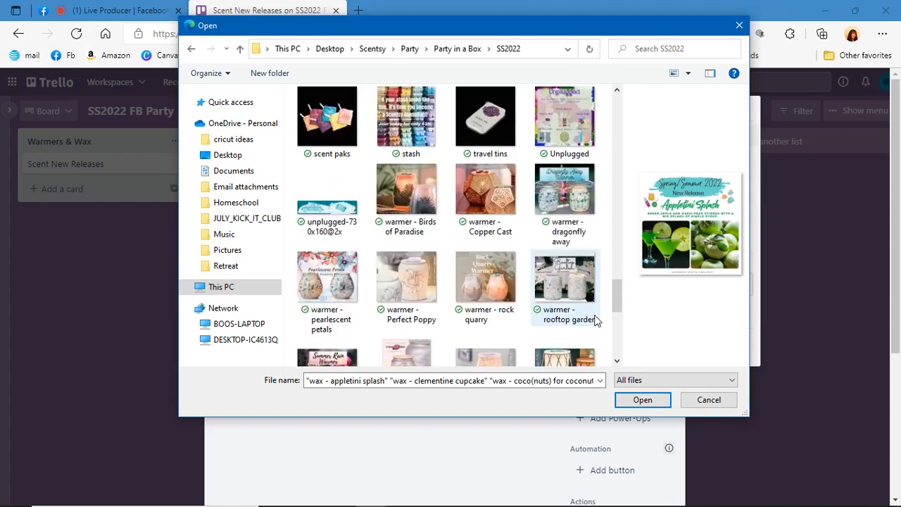
scroll(595, 320, down, 5)
click(642, 400)
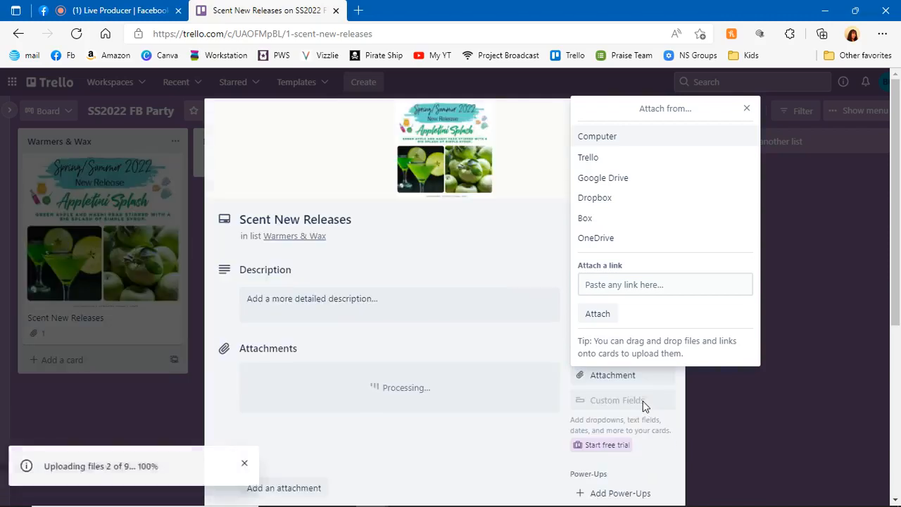
scroll(386, 305, down, 3)
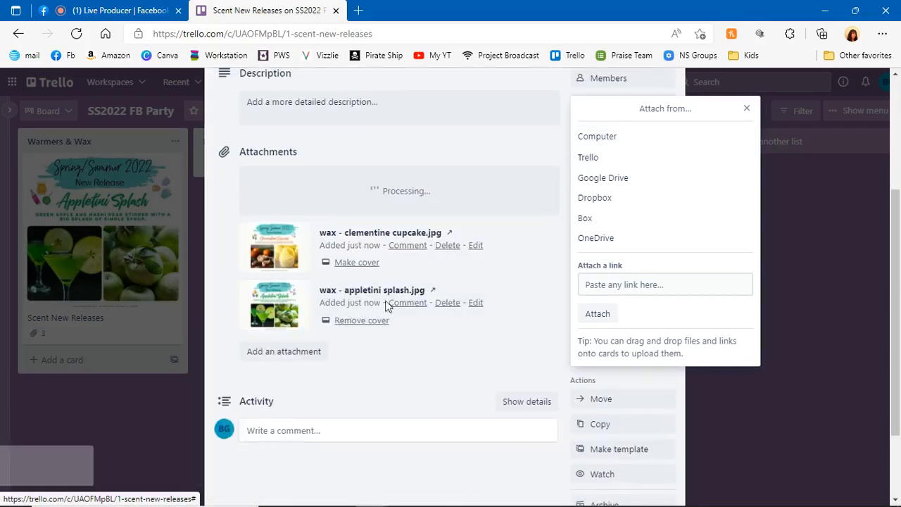
scroll(291, 285, down, 1)
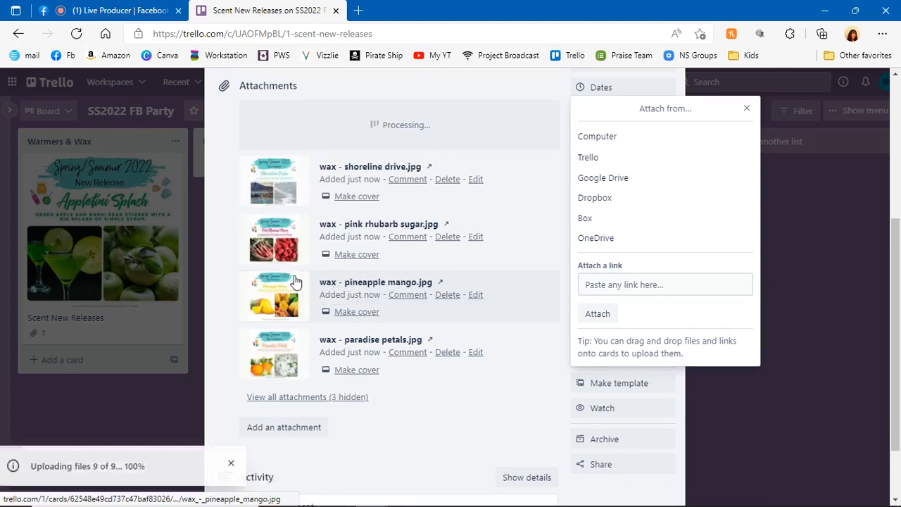
scroll(425, 317, up, 3)
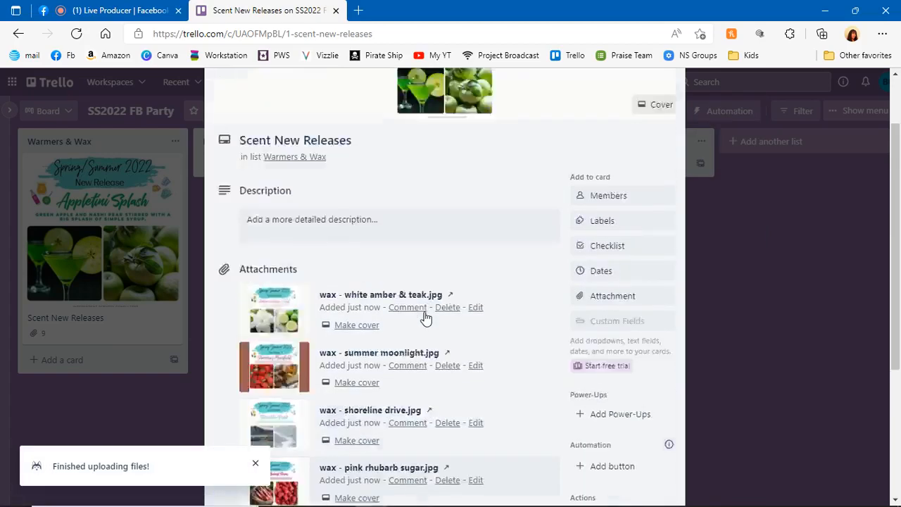
scroll(424, 317, up, 1)
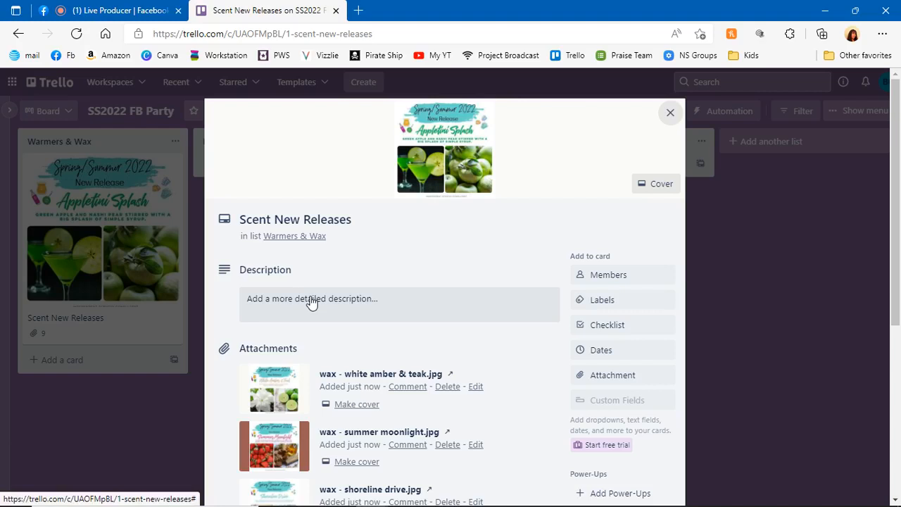
Save the card description "Every catalog season, Scentsy gives us brand new fragrances to experience. Check out our new Releases!"
click(312, 302)
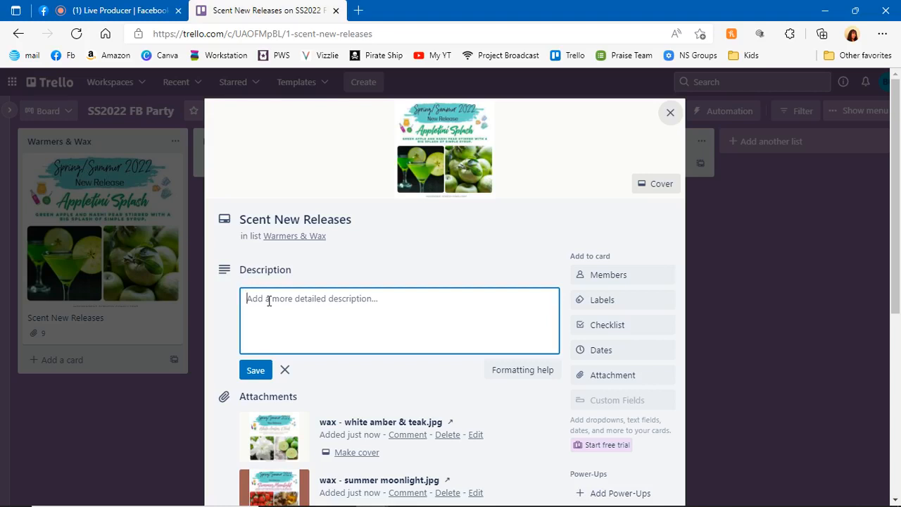
text(Every ca)
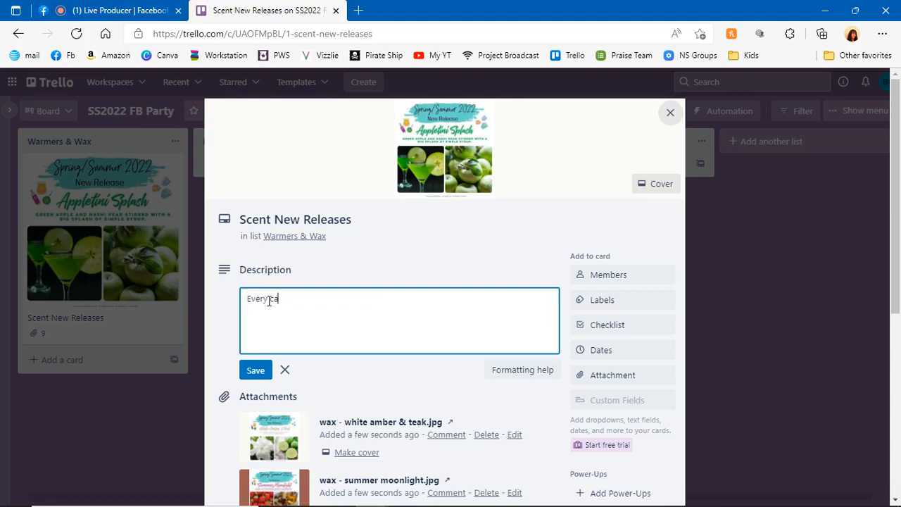
text(talog season, Scentsy )
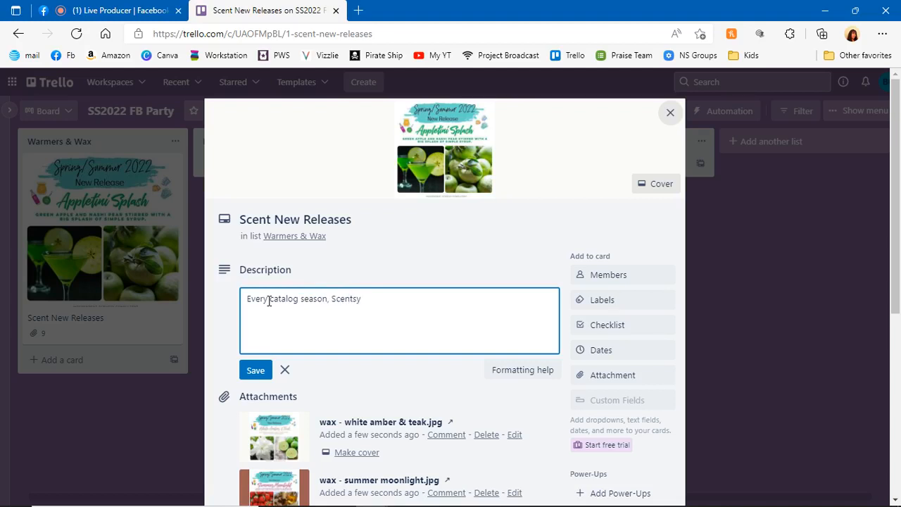
text(re)
text(gives us bera)
text(nd)
key(BackSpace)
key(BackSpace)
key(BackSpace)
key(BackSpace)
text(nd new p)
key(BackSpace)
text(fragrances to expe)
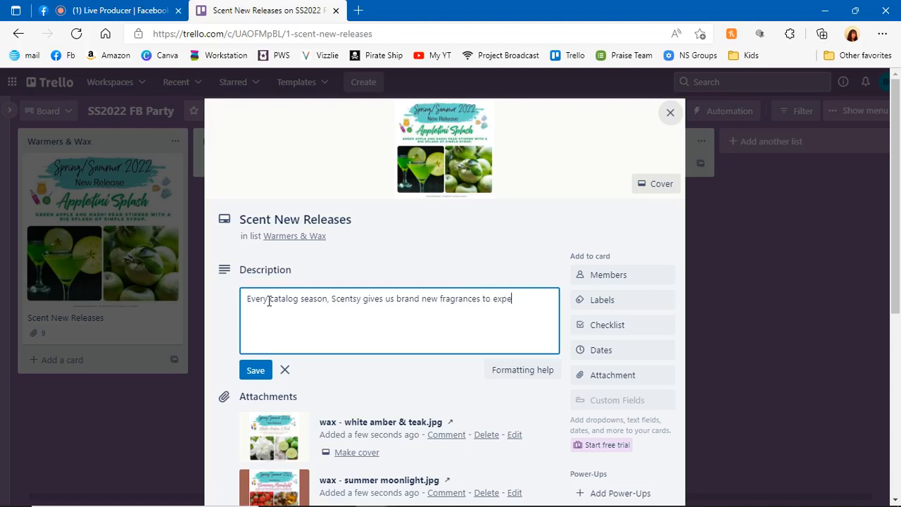
text(rience. Check c)
text(ut our new )
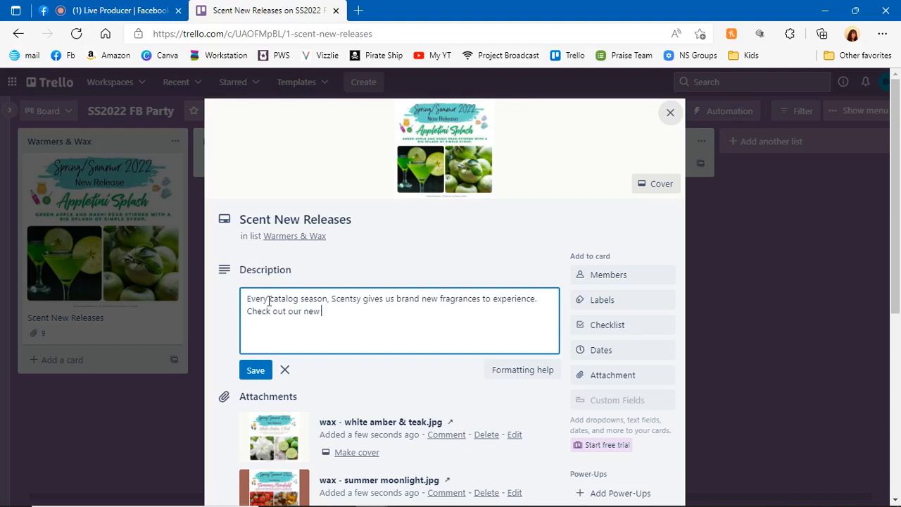
text(Neleases!)
click(255, 373)
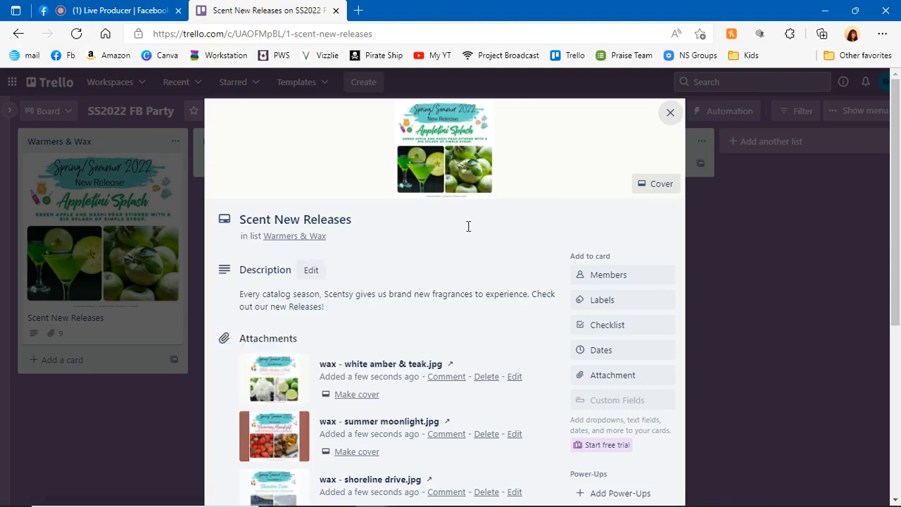
Review the Scent New Releases card's description, attachments and available actions, and close the card
scroll(458, 240, down, 1)
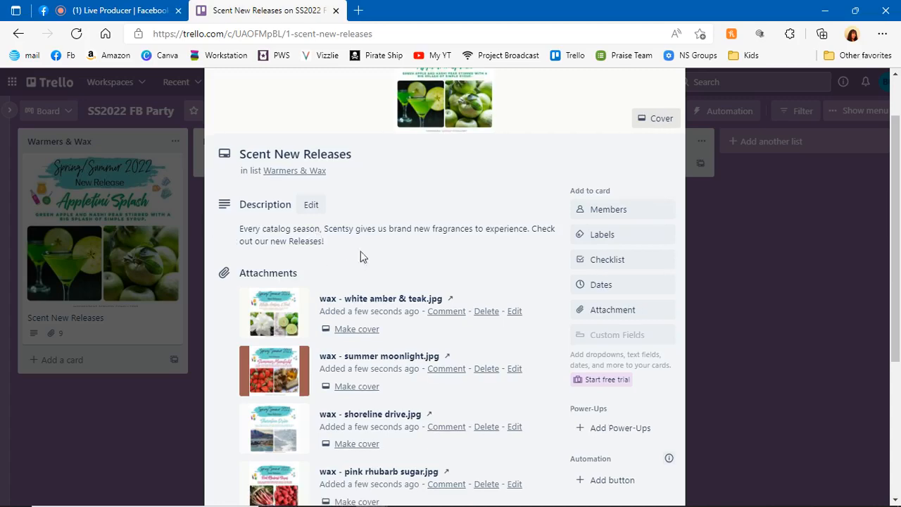
scroll(472, 292, down, 2)
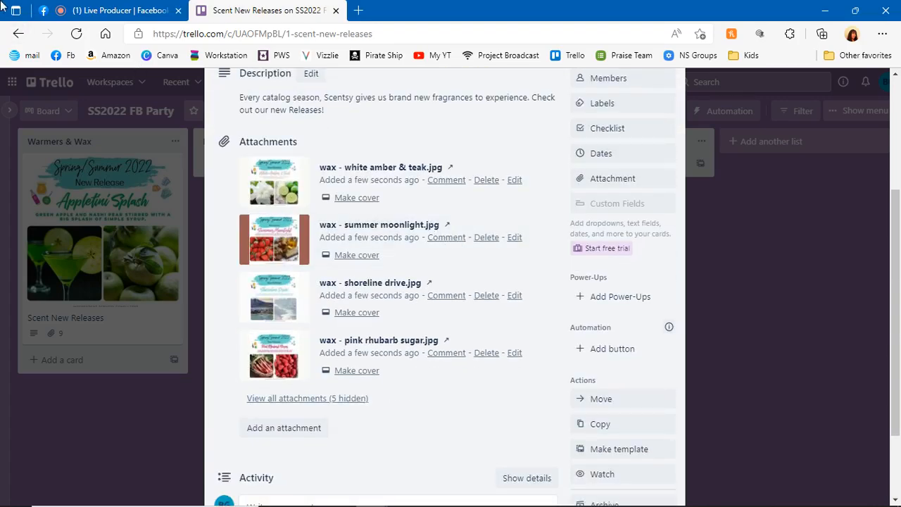
scroll(394, 247, down, 2)
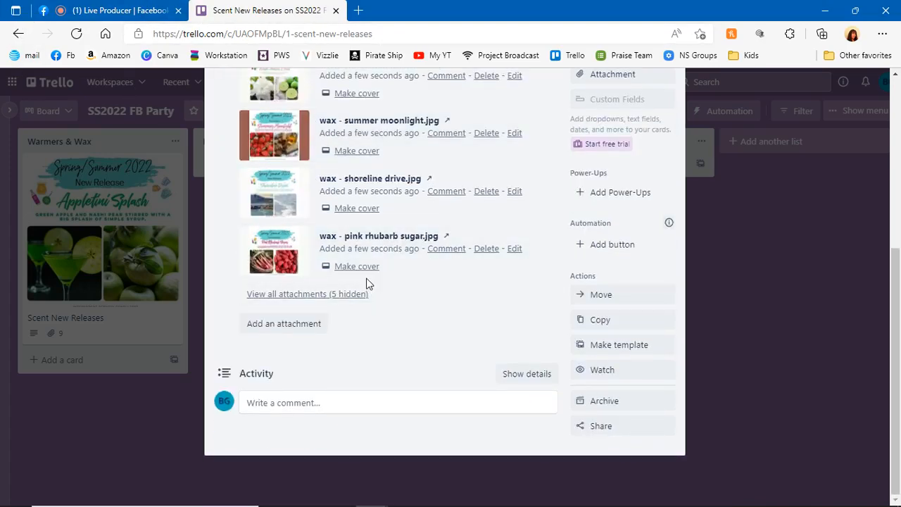
scroll(366, 283, up, 1)
scroll(348, 297, down, 1)
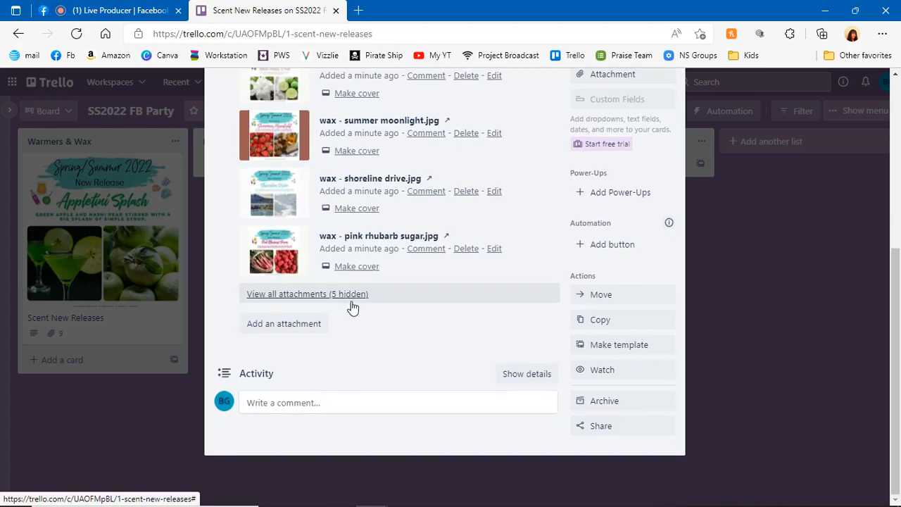
scroll(355, 302, up, 2)
scroll(357, 301, up, 3)
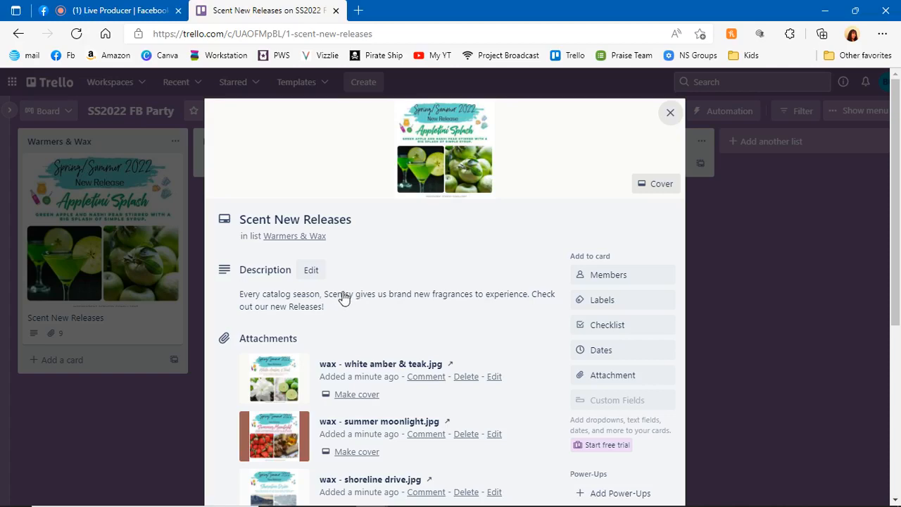
scroll(352, 296, down, 3)
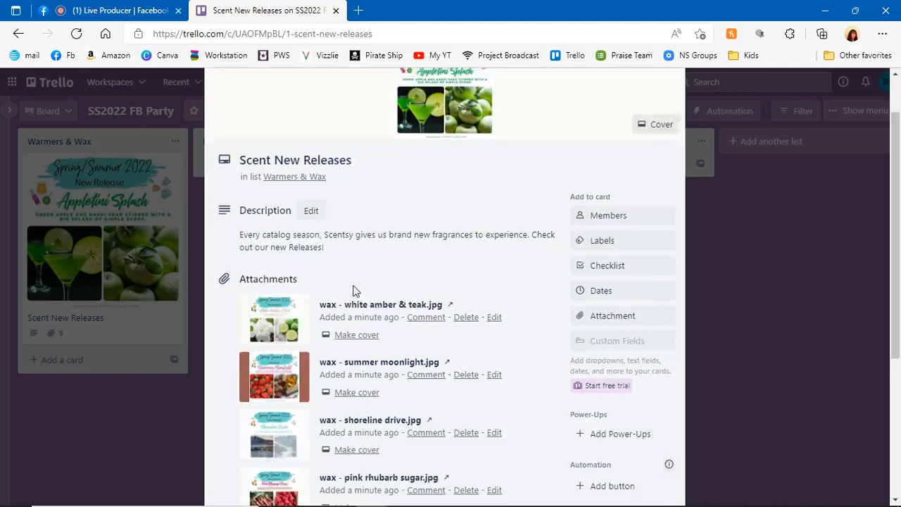
scroll(354, 291, down, 2)
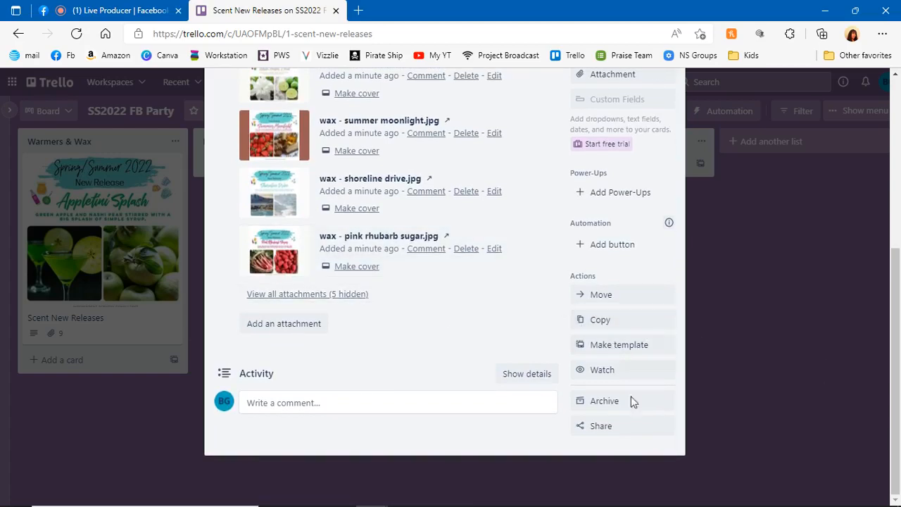
scroll(609, 394, up, 5)
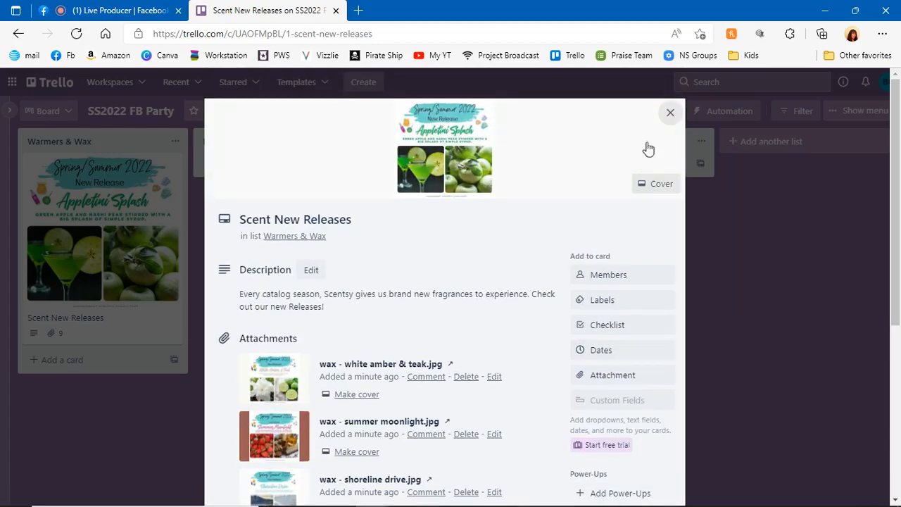
click(670, 113)
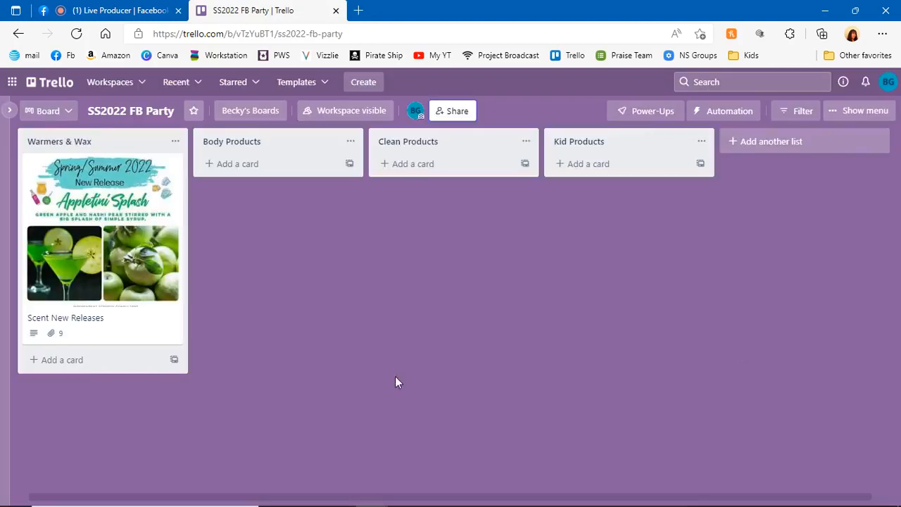
click(237, 164)
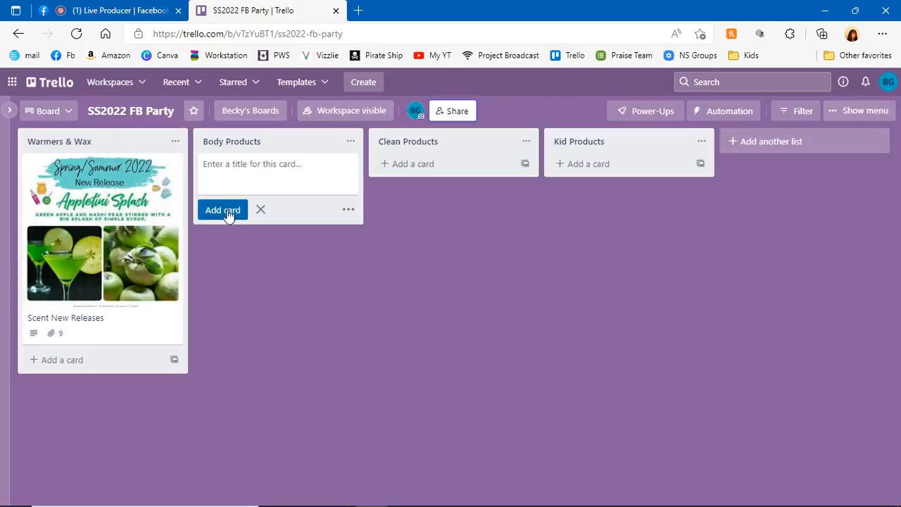
click(422, 365)
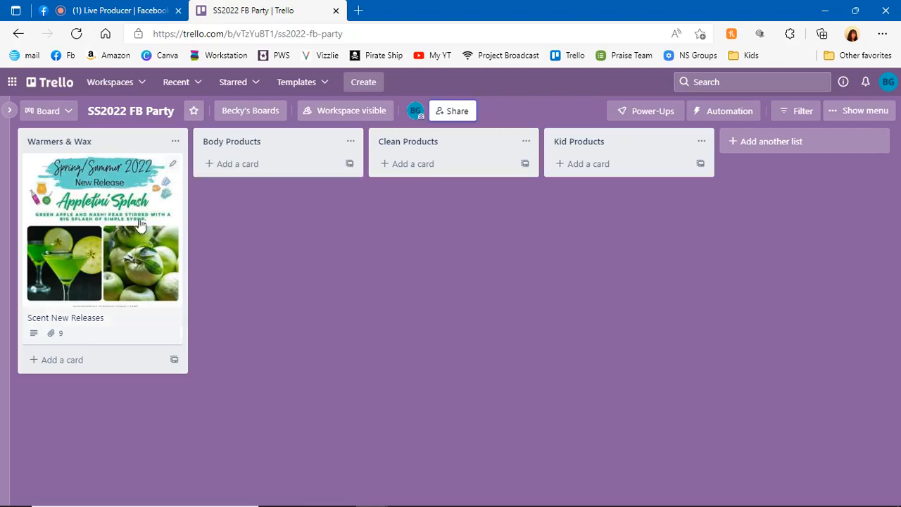
click(91, 88)
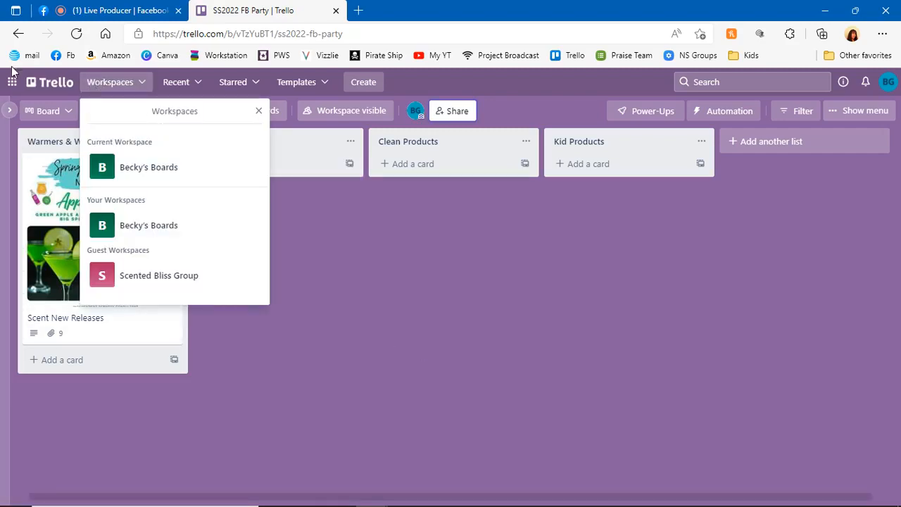
Go to the boards overview and look through the own and guest workspaces
click(42, 81)
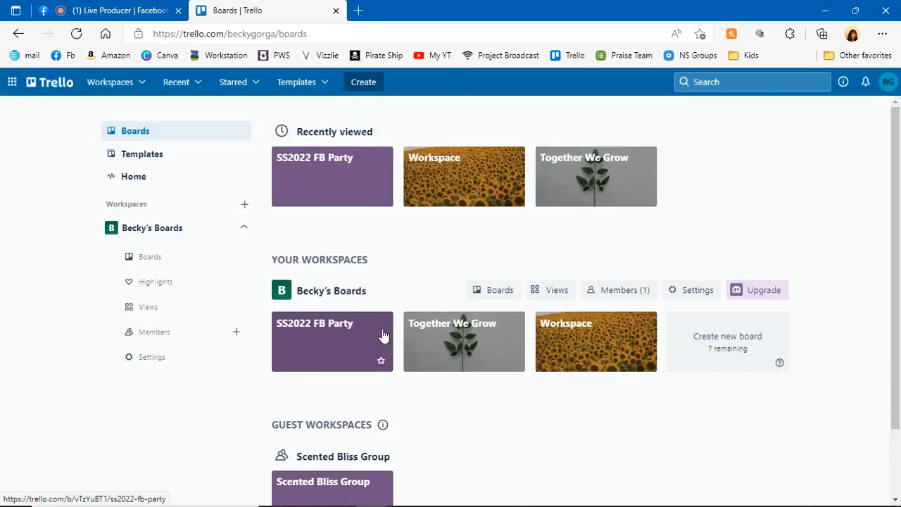
scroll(383, 345, down, 2)
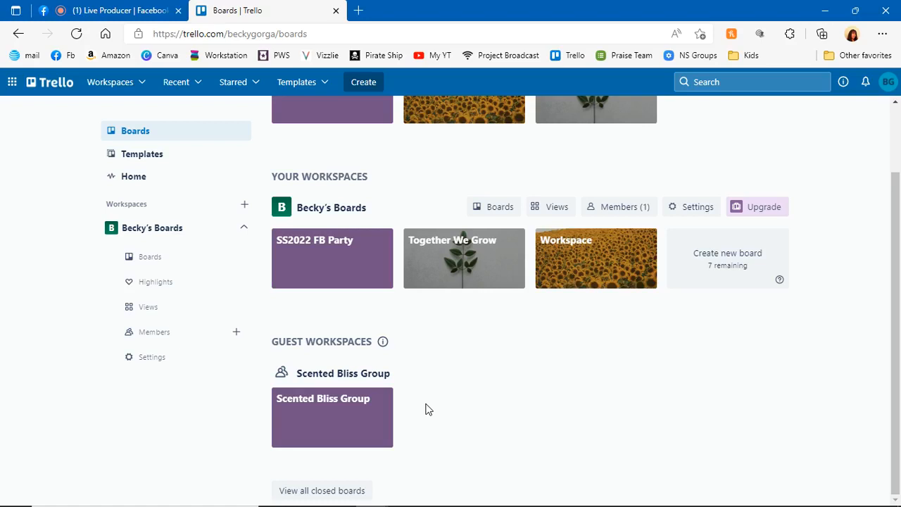
scroll(461, 408, up, 2)
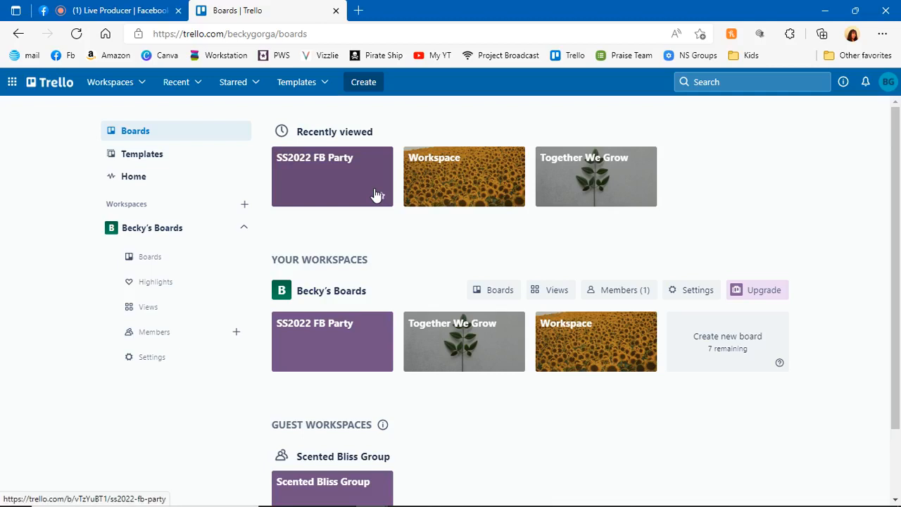
Switch to the Facebook Live Producer page and end the live video
click(134, 8)
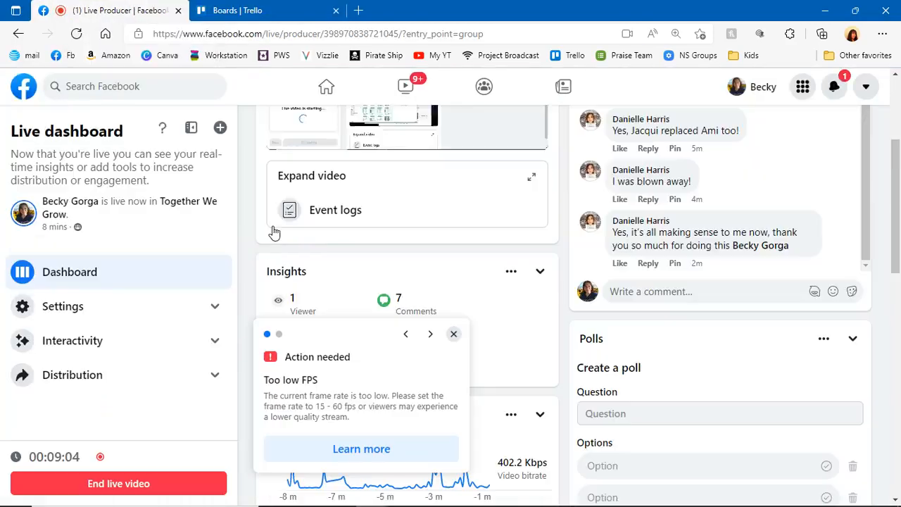
click(129, 485)
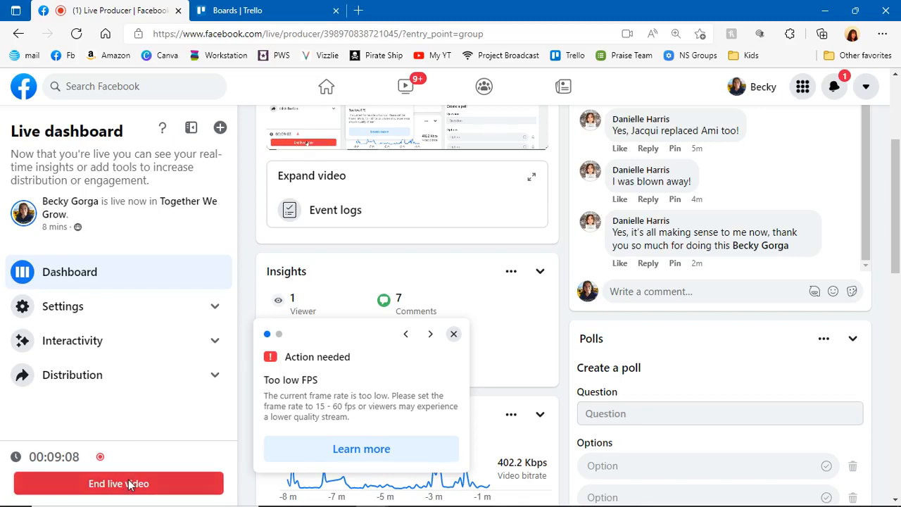